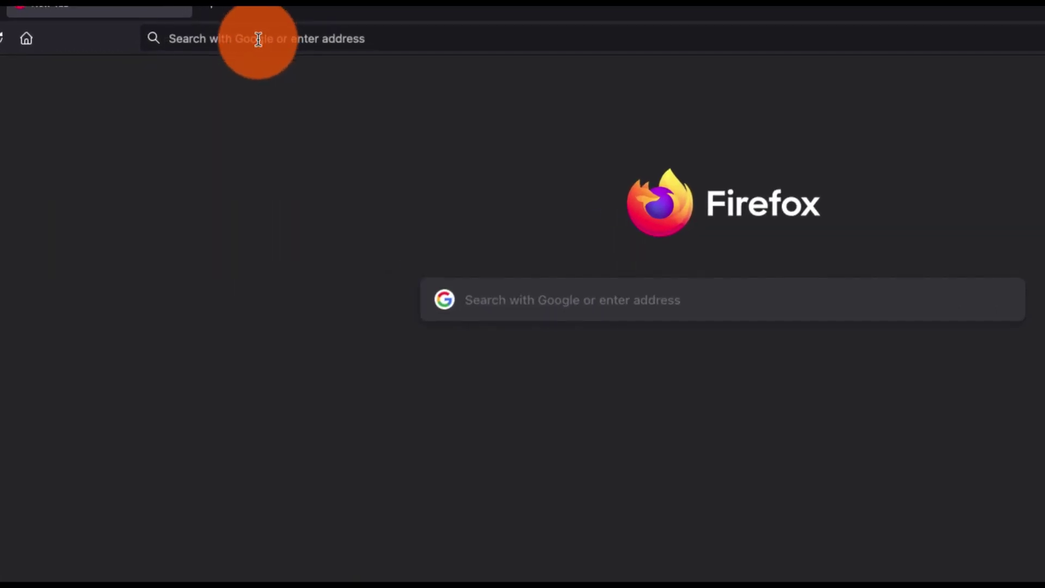
Step: Go to browserhow.com from the address bar to load the BrowserHow home page
click(258, 38)
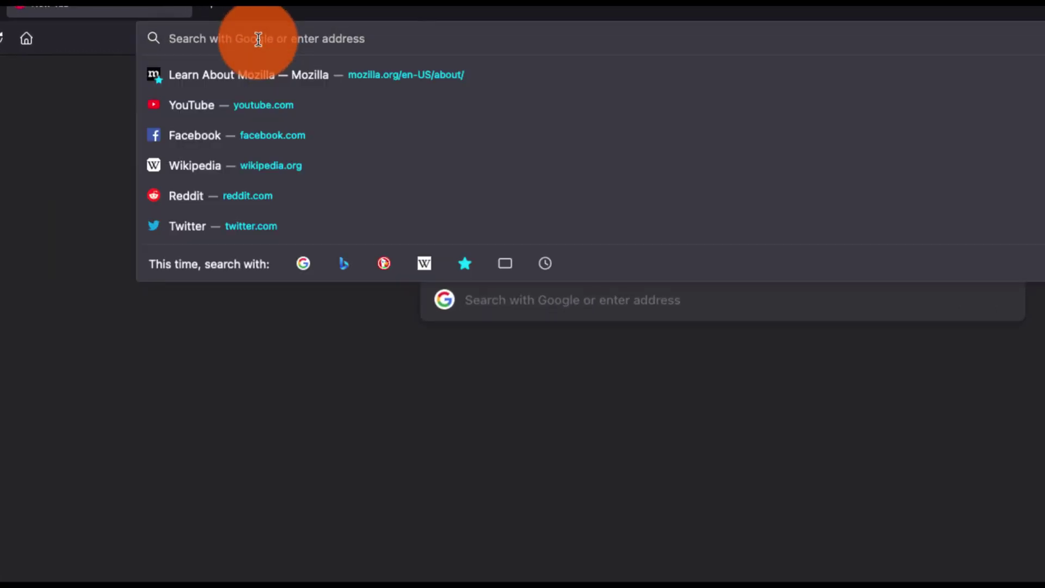
text(browserhow.)
text(com)
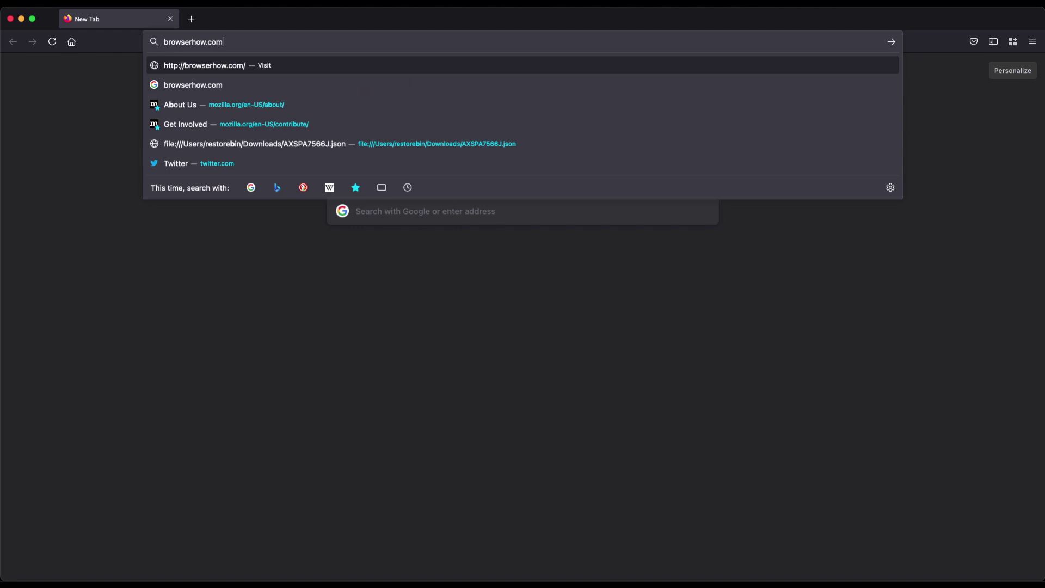
key(Return)
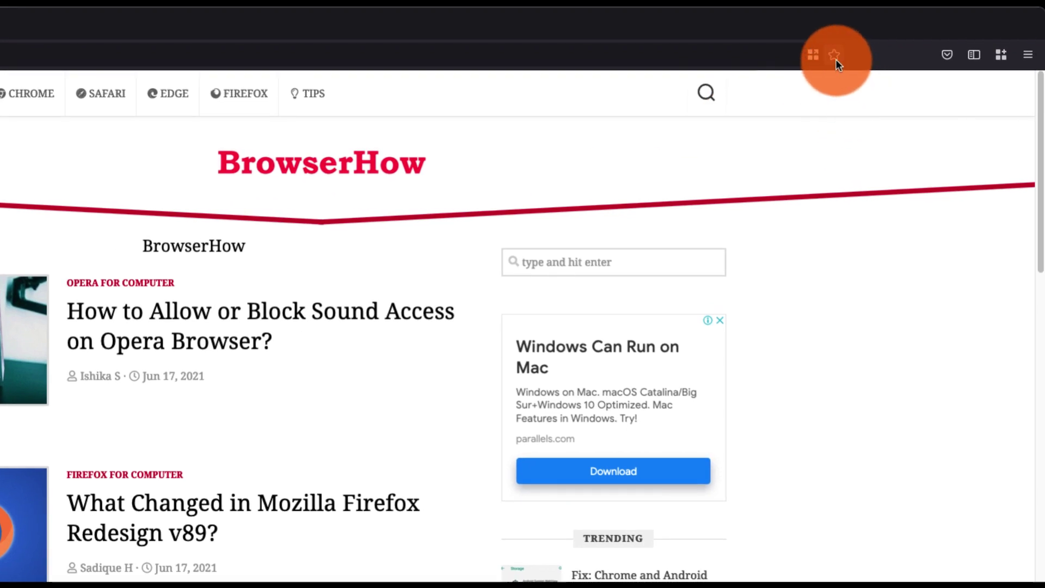
Step: Save the page as bookmark "BrowserHow – Web Browser How-to's!" with Location left at Other Bookmarks
click(835, 56)
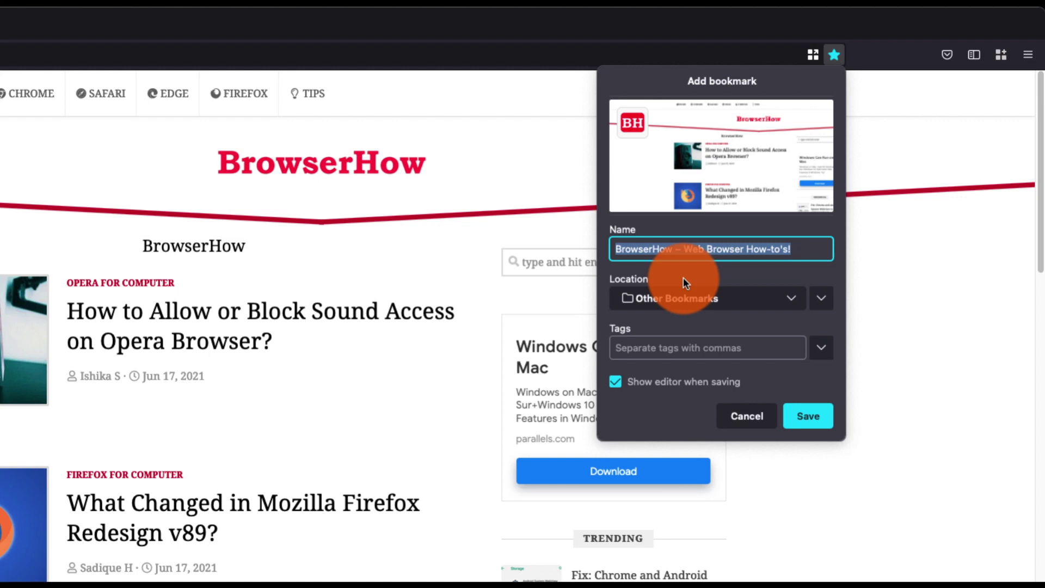
click(672, 258)
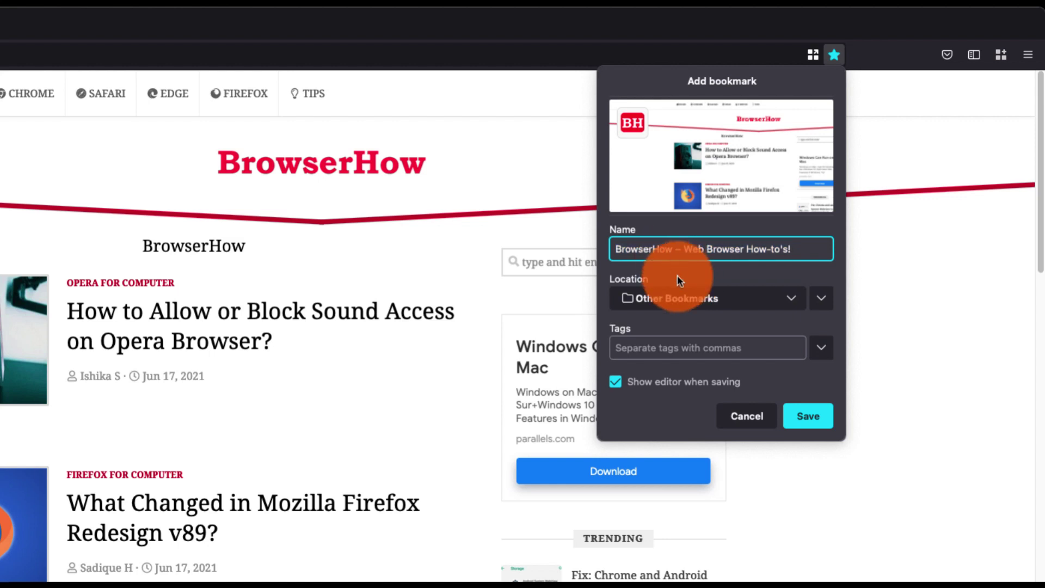
click(678, 298)
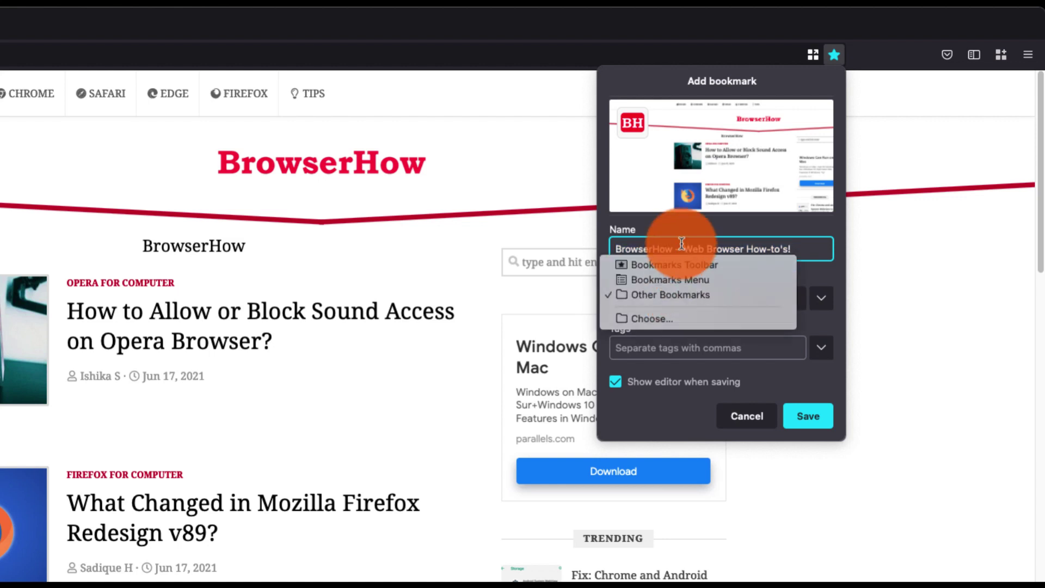
click(684, 330)
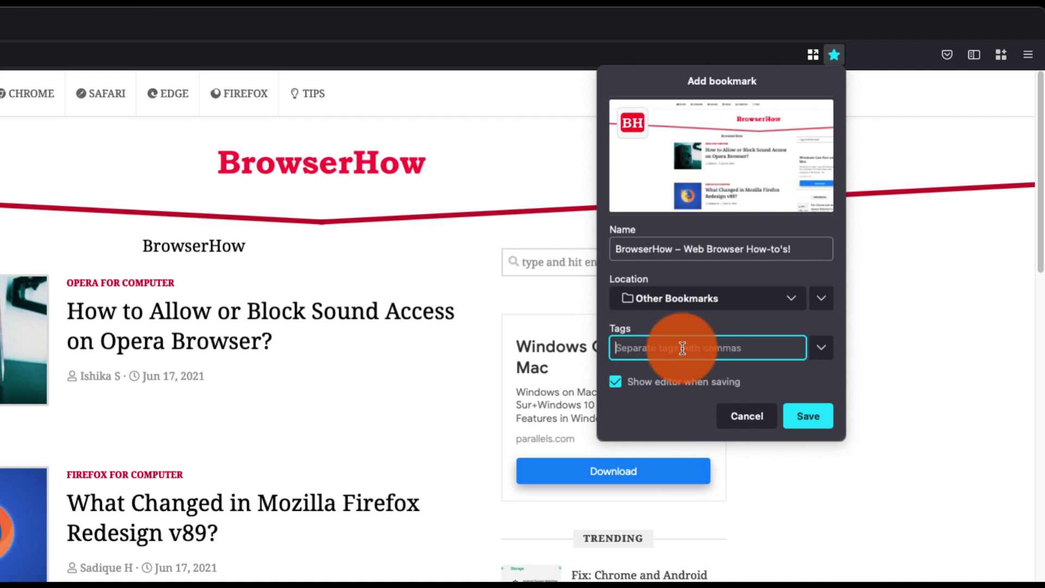
click(819, 420)
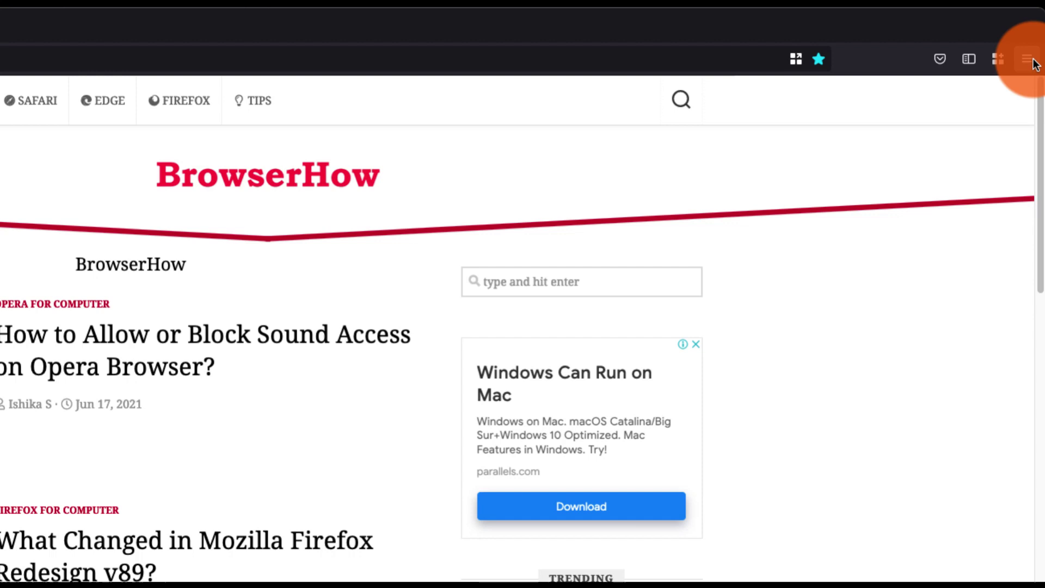
Step: Turn on the Bookmarks Toolbar, then reopen the Bookmarks menu to see Recent Bookmarks
click(1029, 60)
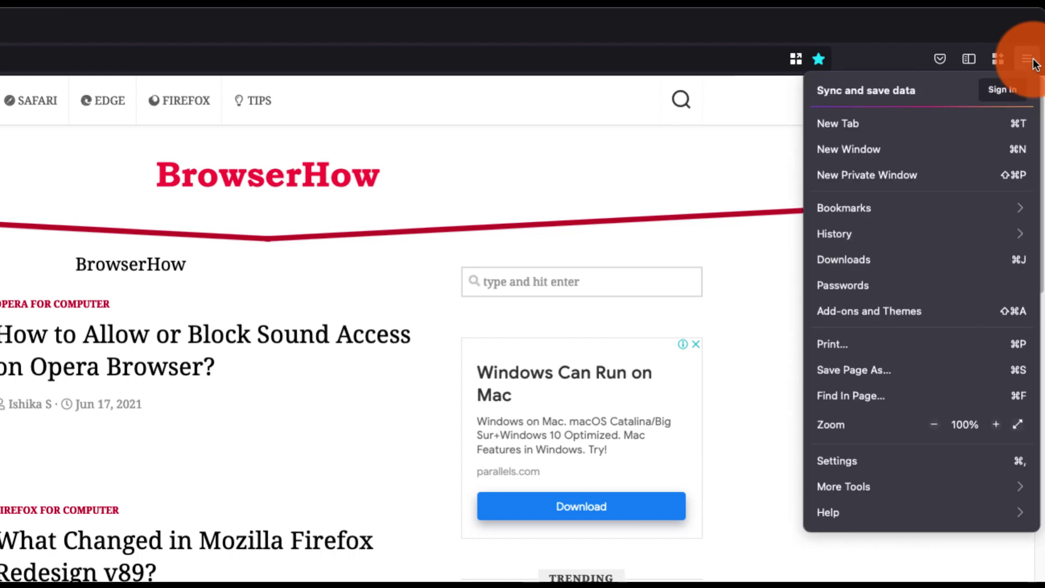
click(922, 206)
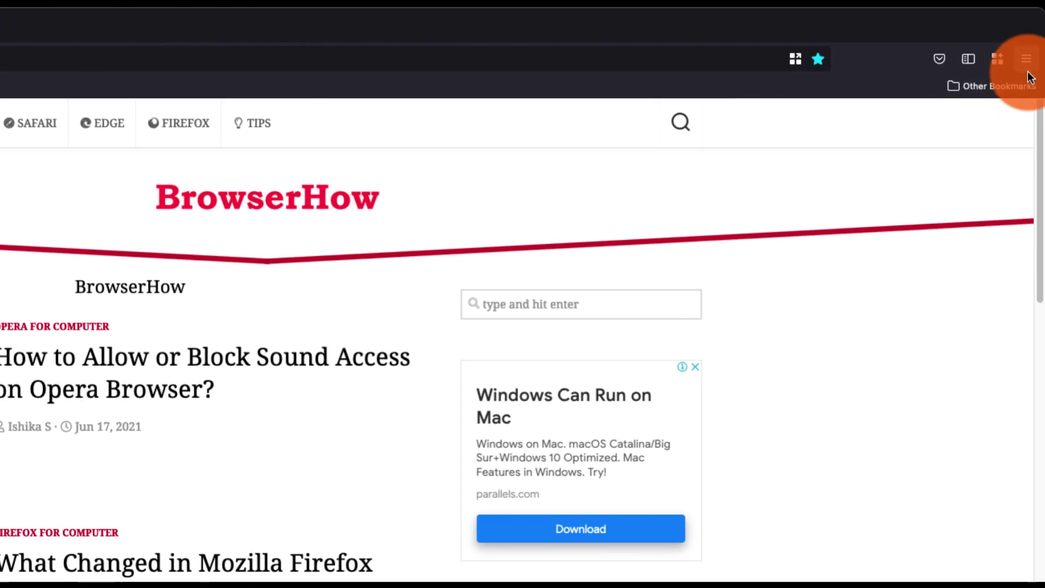
click(1026, 61)
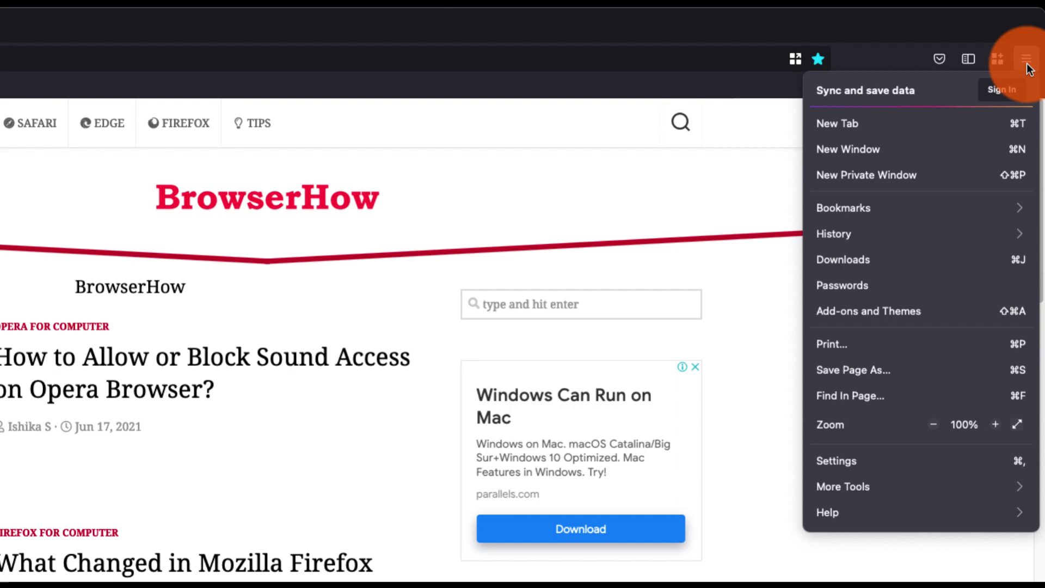
click(915, 210)
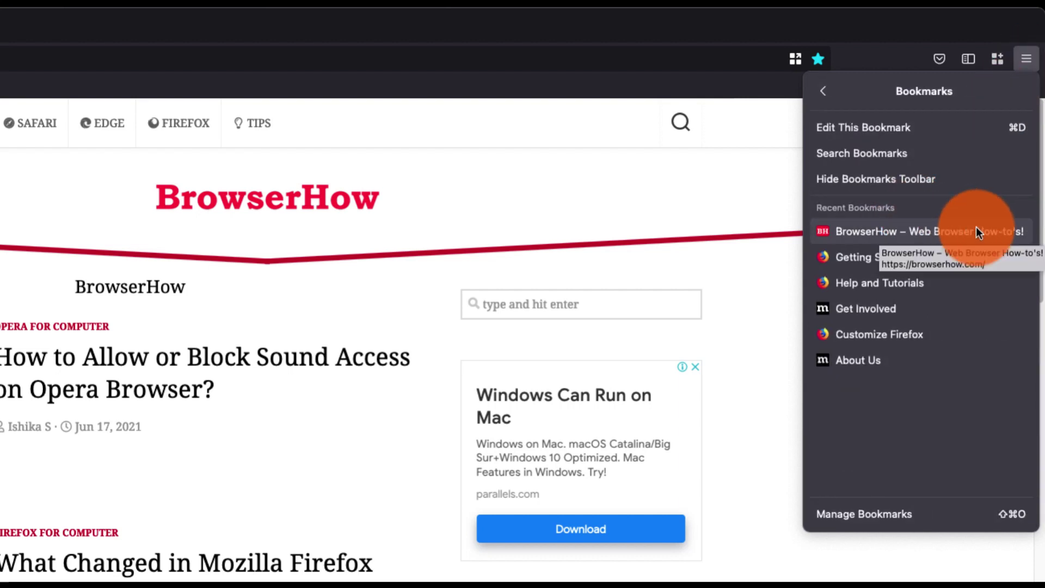
Step: In the Library, drag the BrowserHow bookmark from Other Bookmarks into Bookmarks Toolbar
click(864, 513)
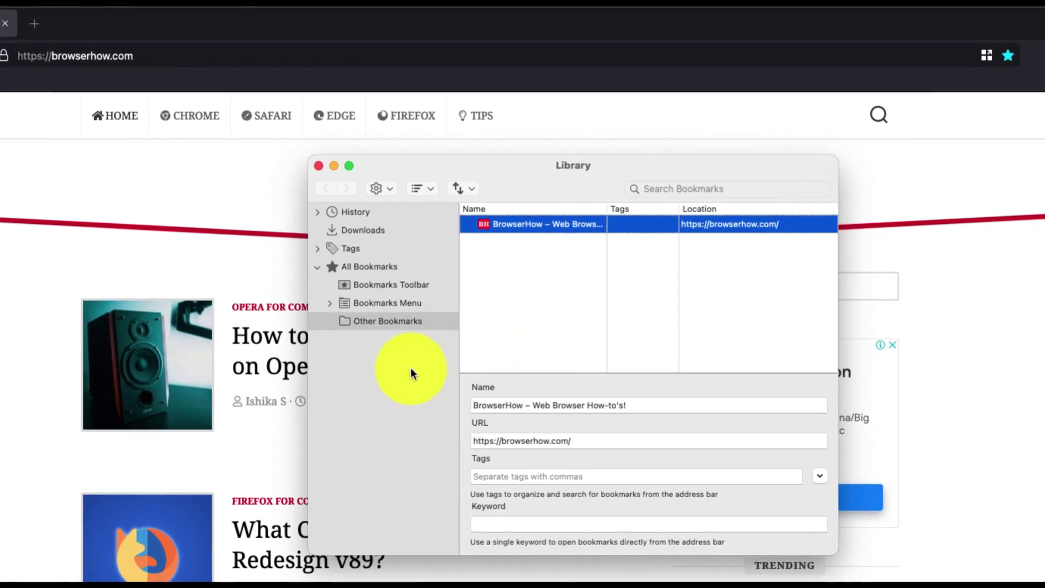
drag(503, 224, 406, 283)
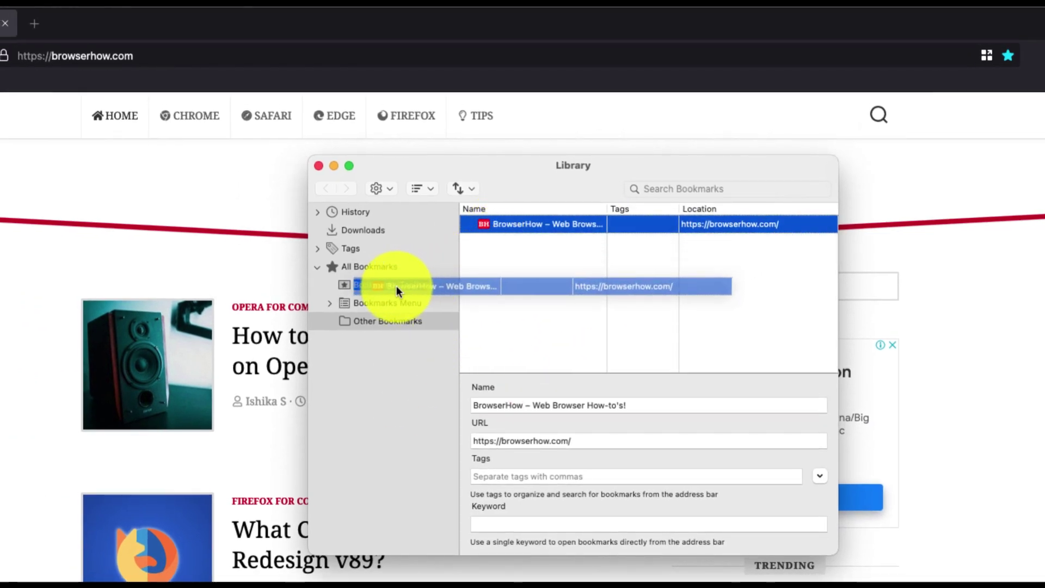
drag(407, 286, 366, 285)
click(421, 165)
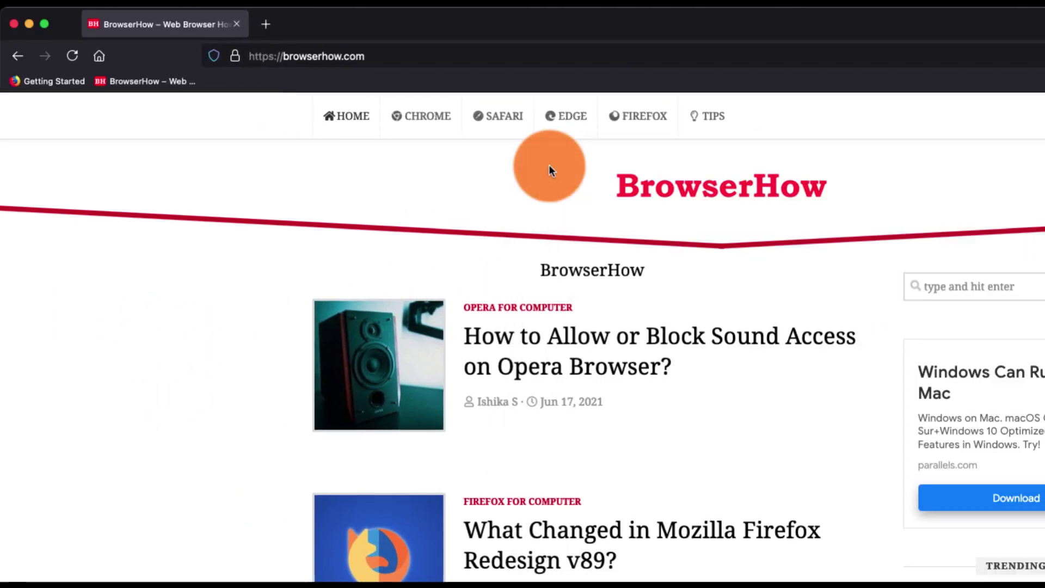
Step: Open the Opera sound-access article and save its bookmark with Location set to Bookmarks Toolbar
click(137, 83)
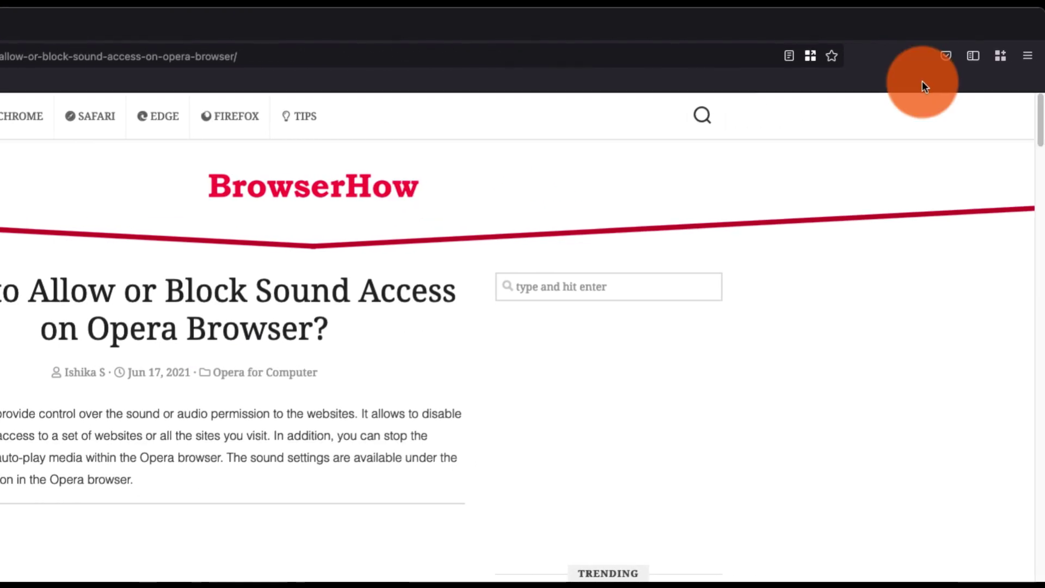
click(832, 56)
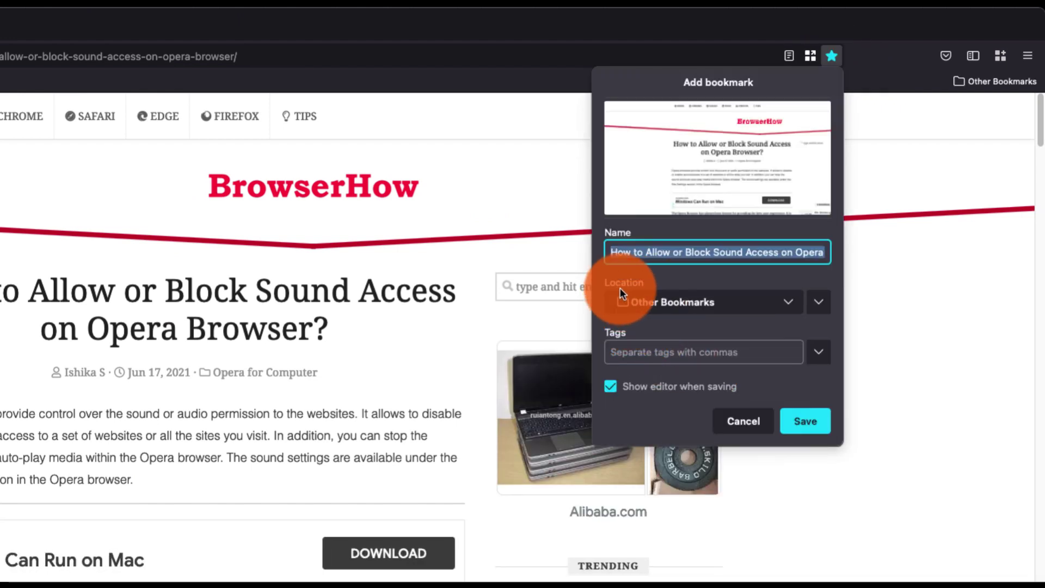
click(789, 302)
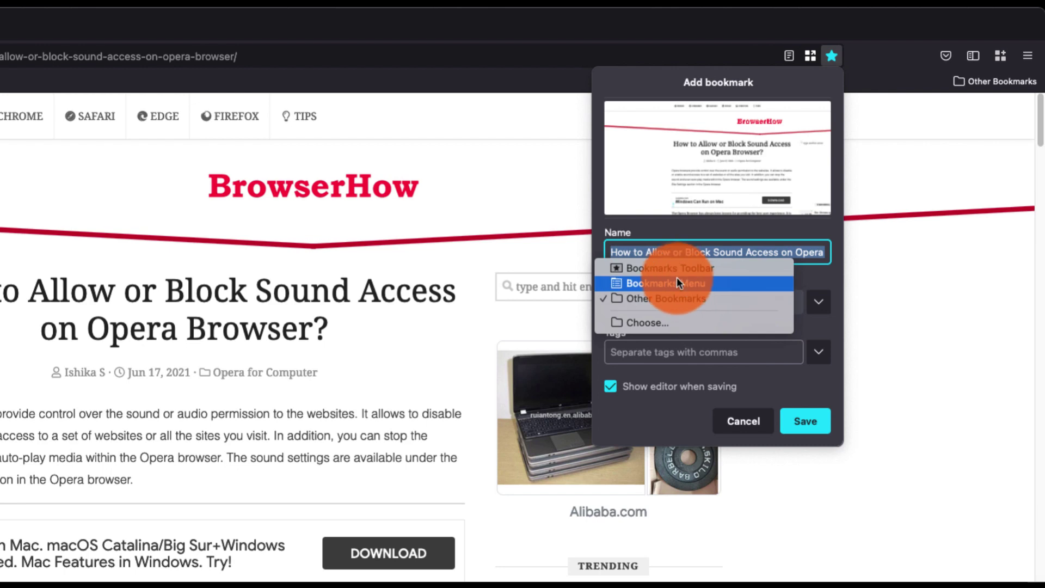
click(691, 267)
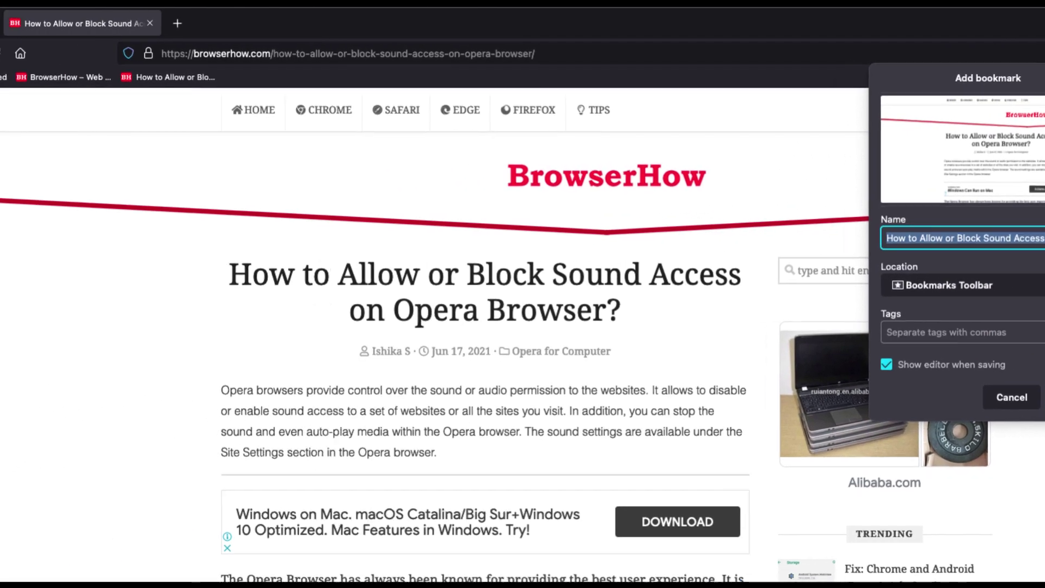
click(805, 420)
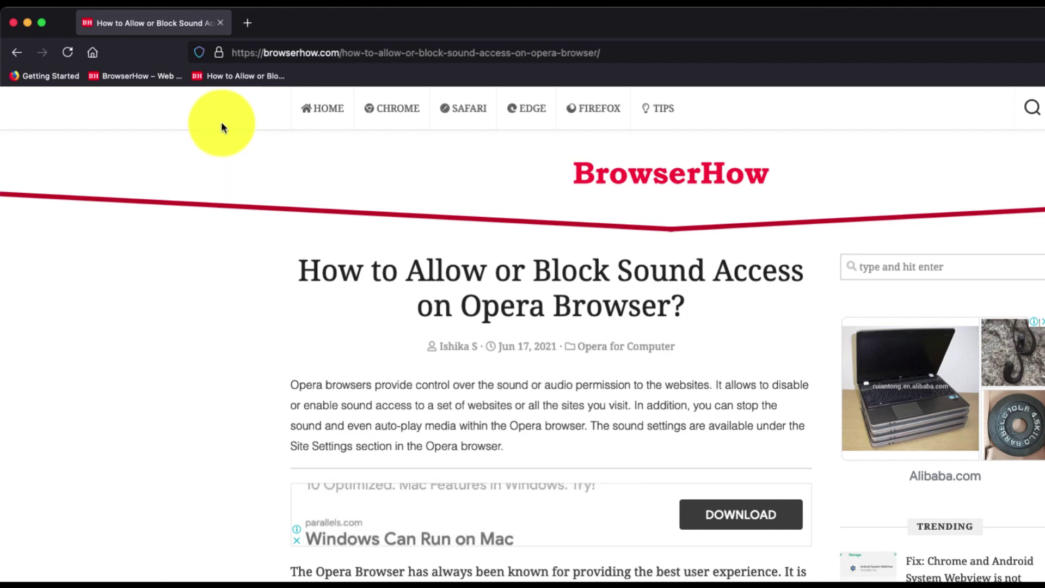
right_click(134, 81)
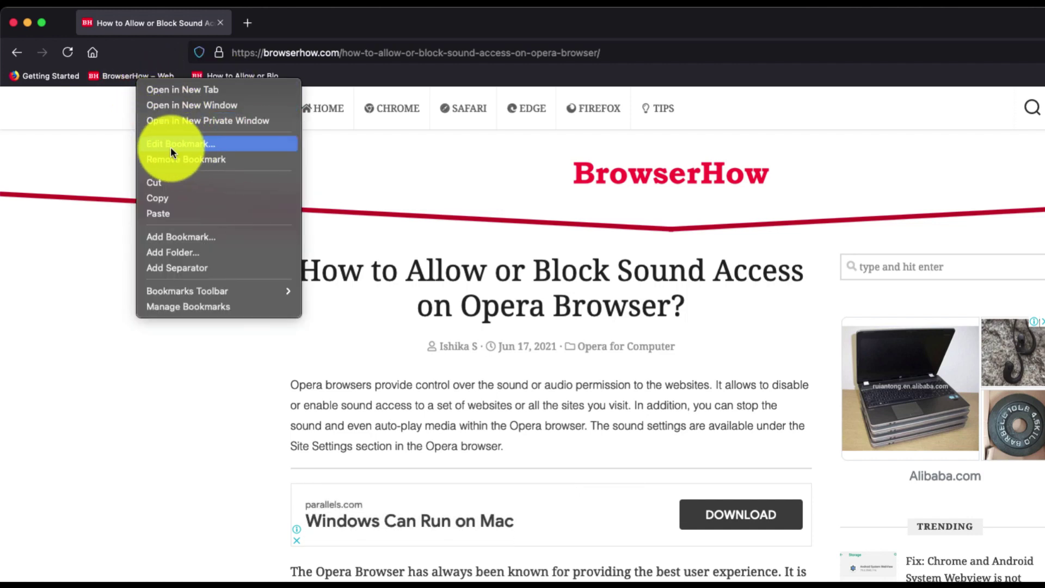
click(228, 147)
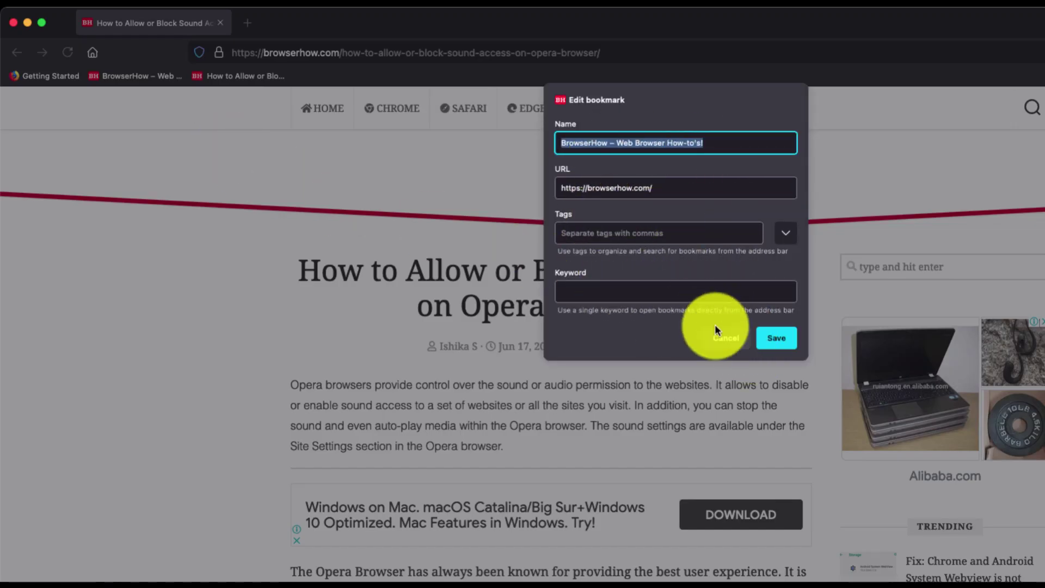
click(726, 337)
right_click(119, 80)
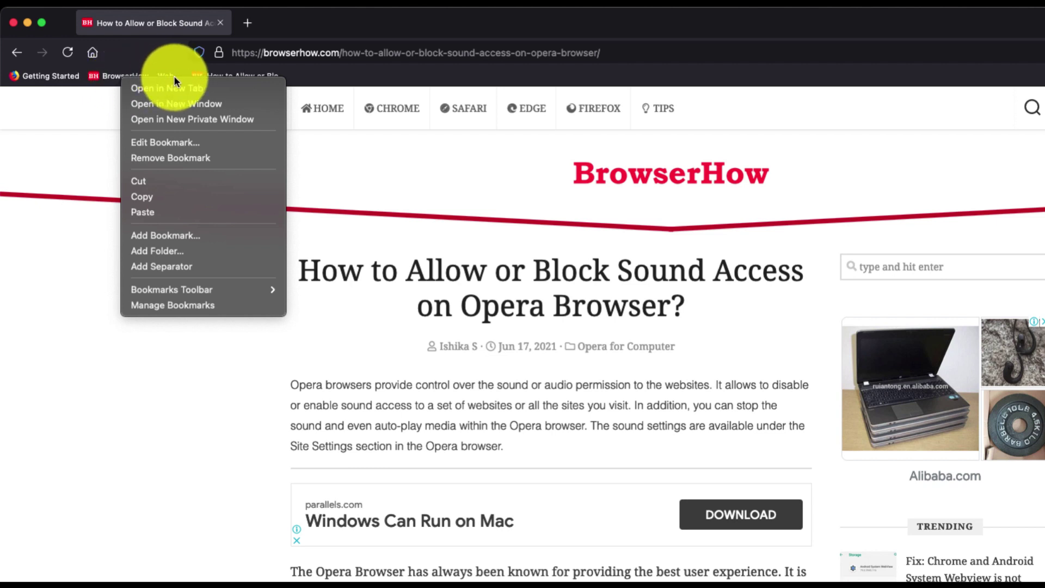
Step: Delete the BrowserHow and Opera article bookmarks, leaving only Getting Started on the toolbar
click(168, 158)
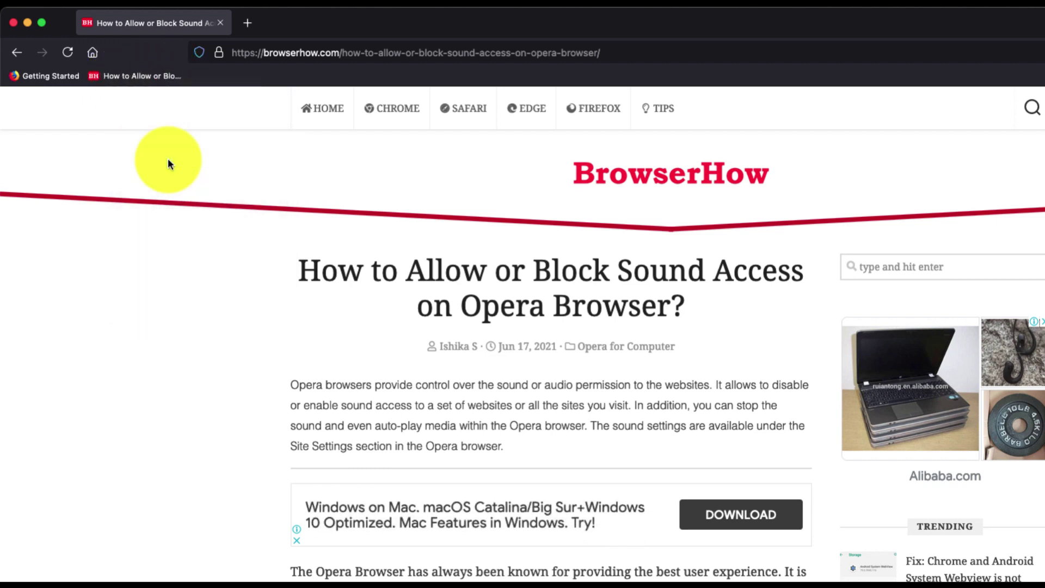
right_click(149, 78)
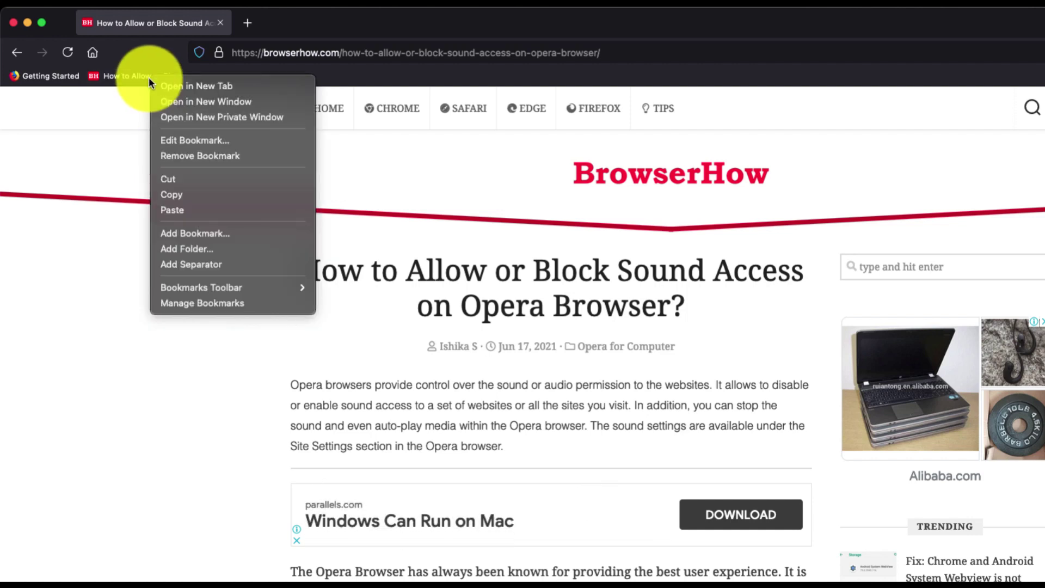
click(195, 156)
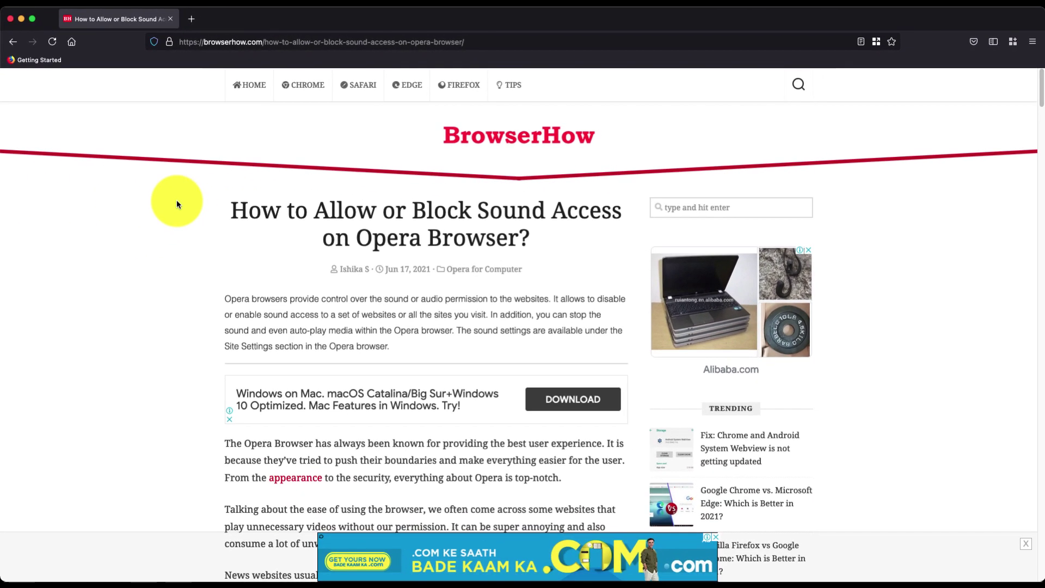
scroll(176, 199, down, 3)
scroll(177, 198, up, 3)
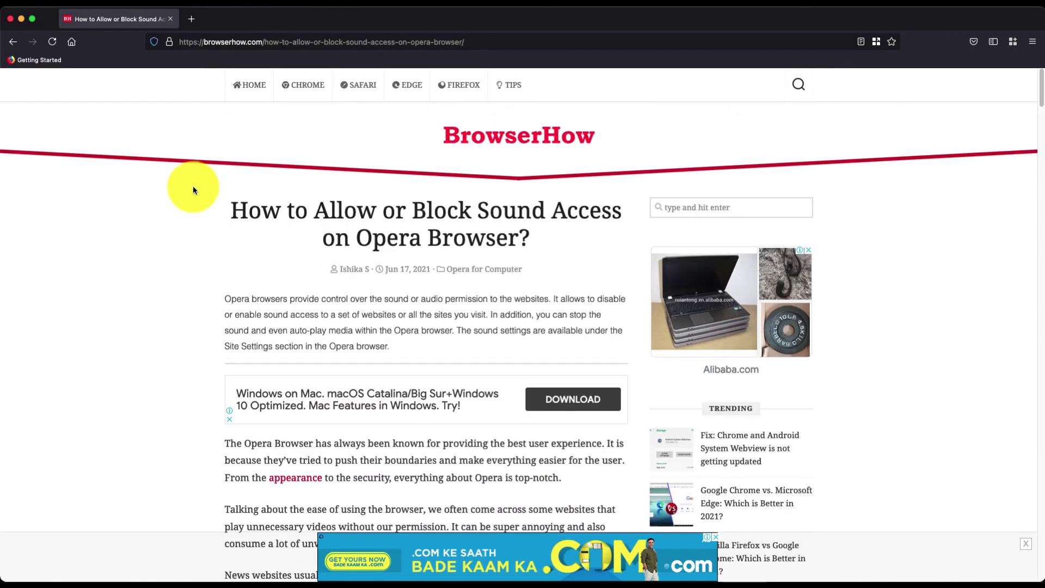